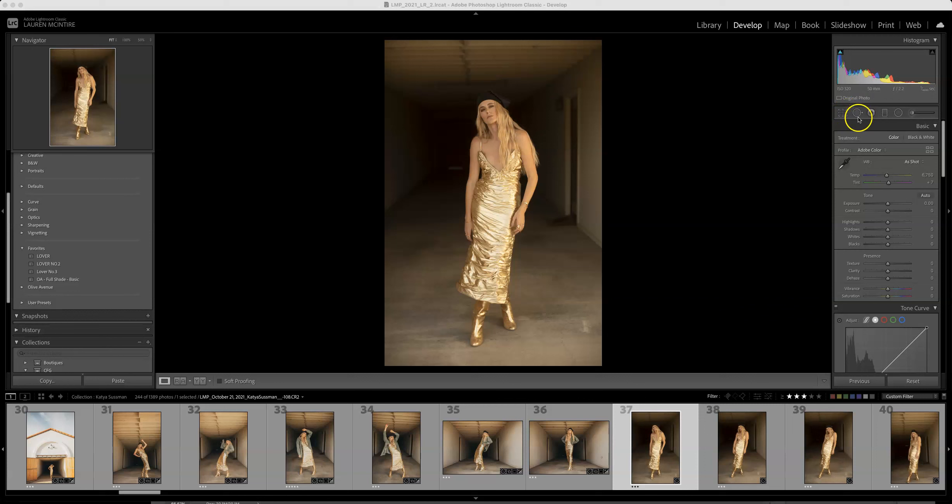
Step: Straighten the photo by drawing a level line along the ceiling beam, keeping the Original aspect ratio
left_click(845, 114)
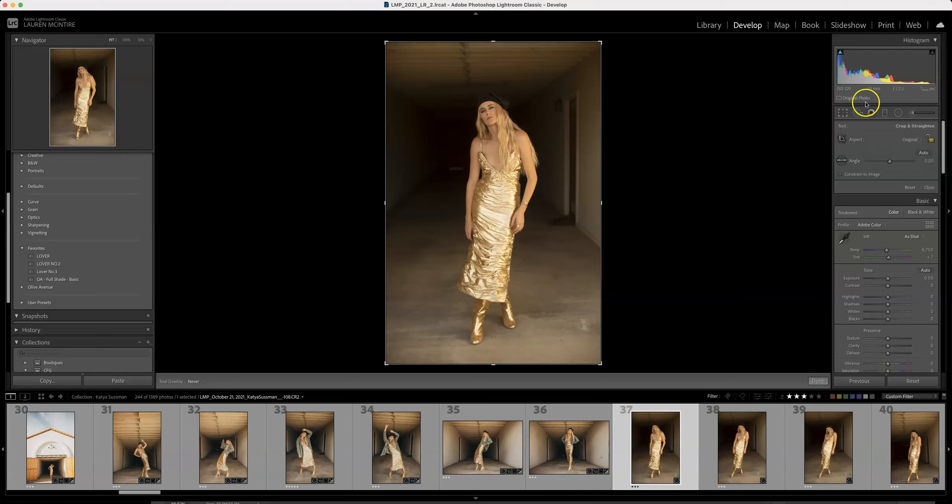
left_click(912, 140)
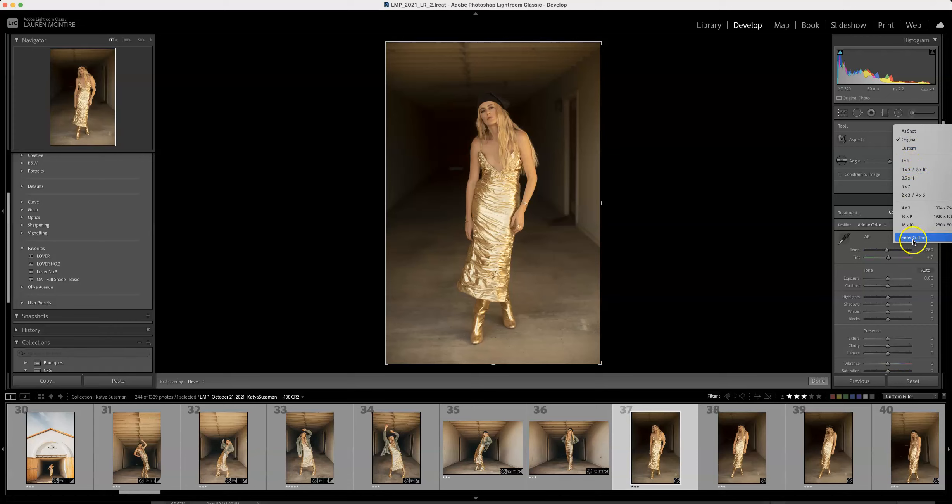
left_click(875, 193)
left_click(842, 161)
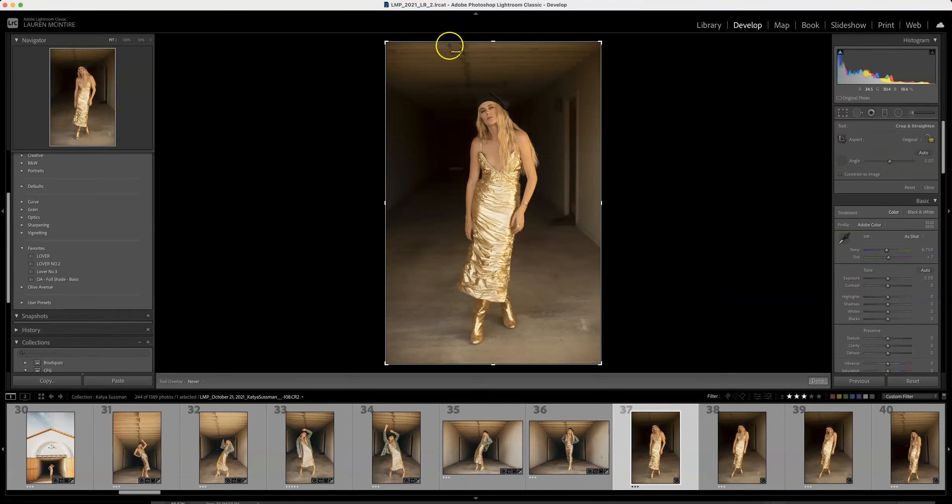
left_click_drag(404, 52, 559, 51)
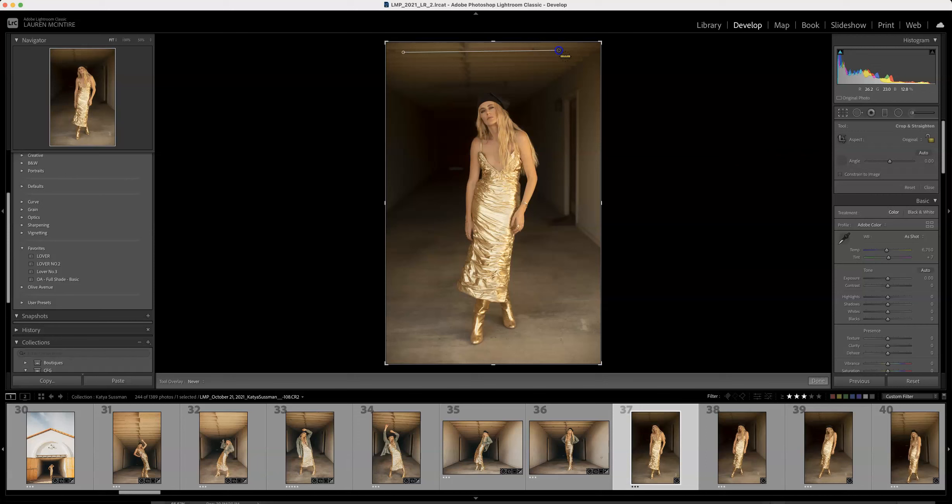
left_click_drag(559, 51, 558, 51)
left_click(818, 383)
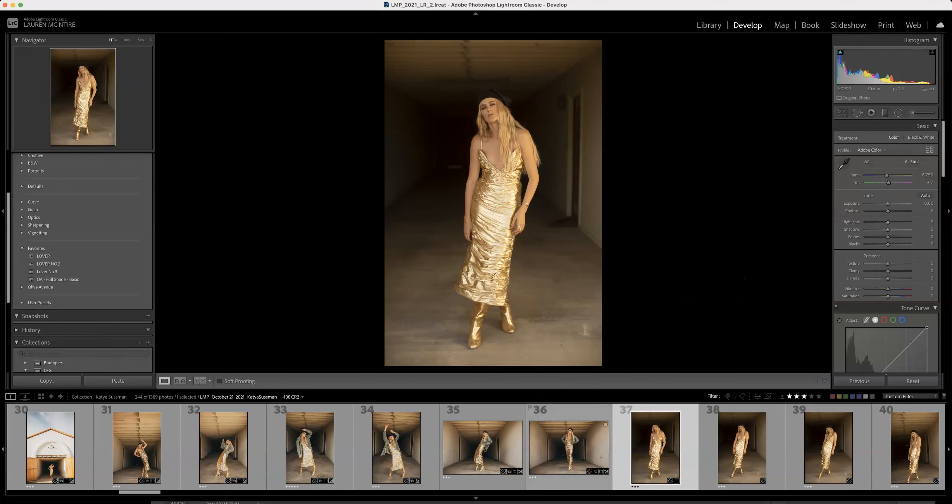
Step: Heal a spot on the floor beside the dress hem using the Heal brush at size 76, feather 23 and opacity 100
left_click(858, 113)
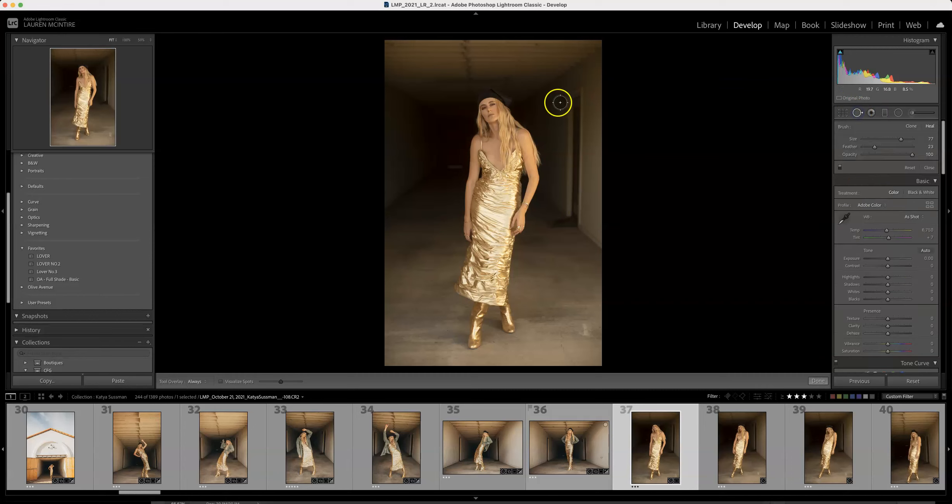
left_click(540, 276)
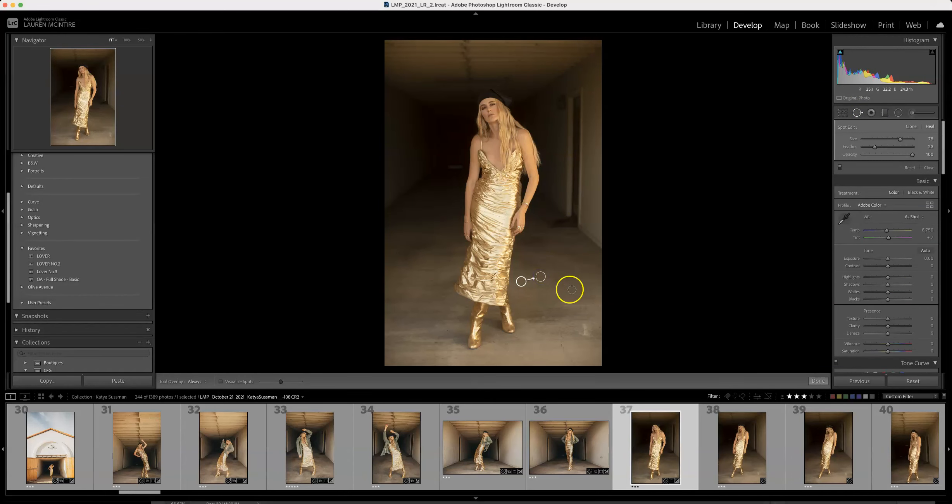
left_click(819, 381)
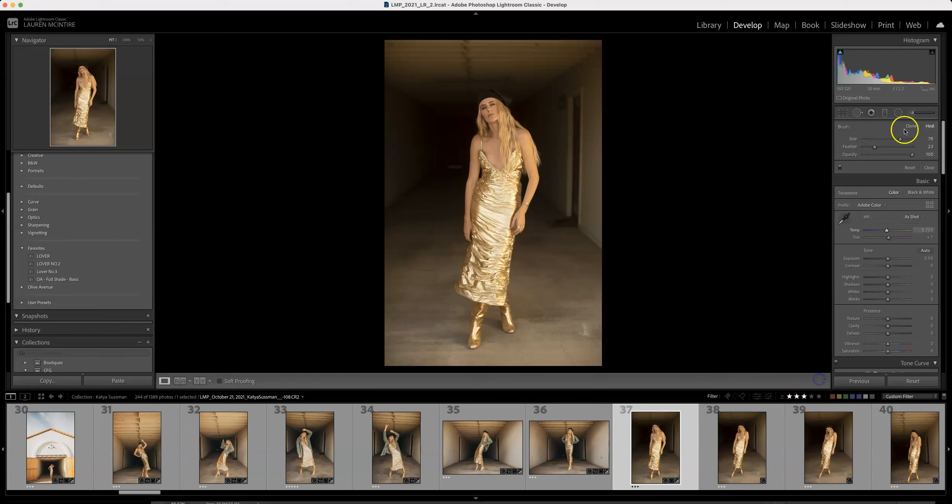
Step: Reset the graduated filter's old adjustments and brighten the upper photo with Exposure 1.08, running the gradient from the ceiling down to the waist
left_click(885, 113)
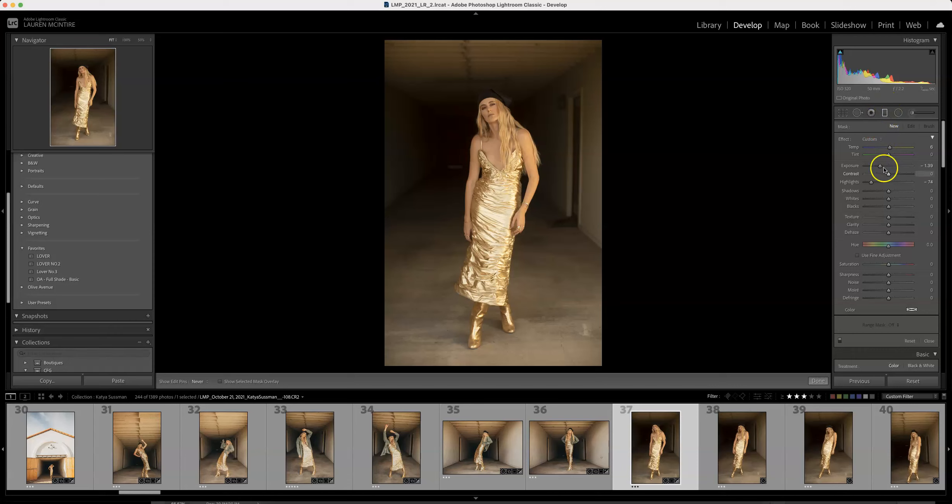
double_click(869, 183)
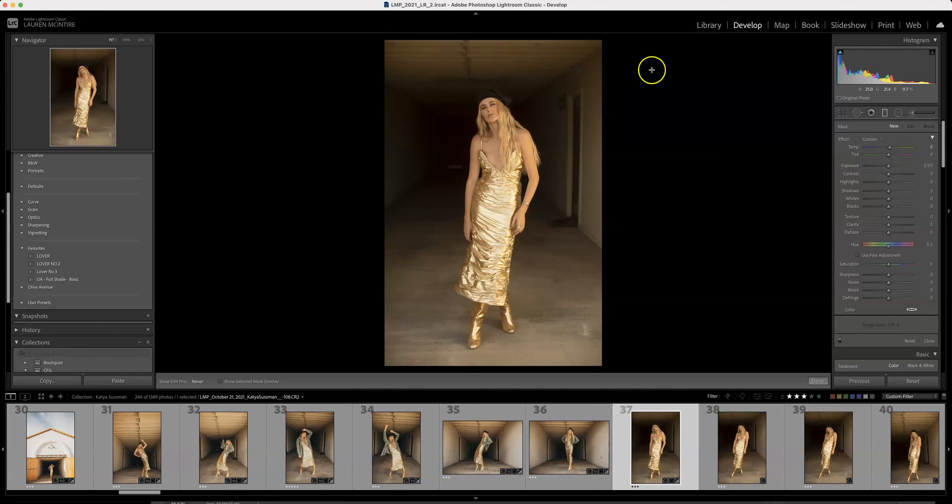
left_click(889, 167)
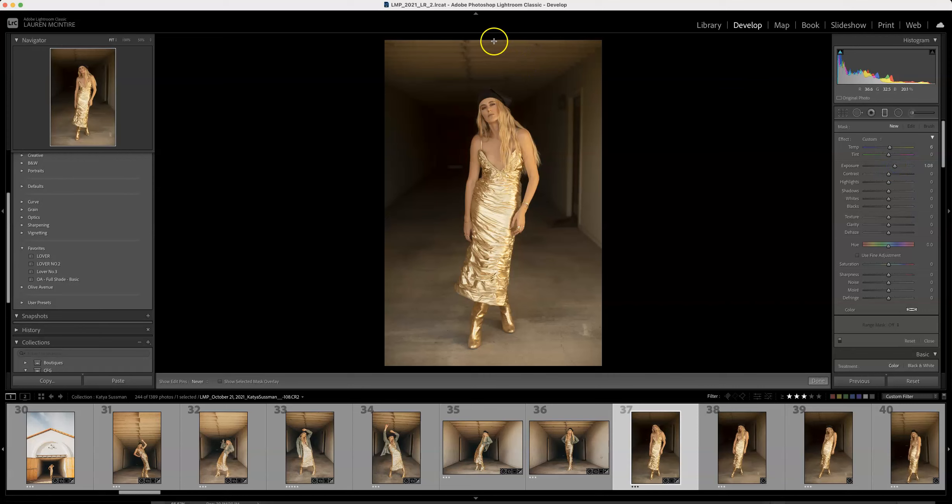
left_click_drag(490, 70, 486, 206)
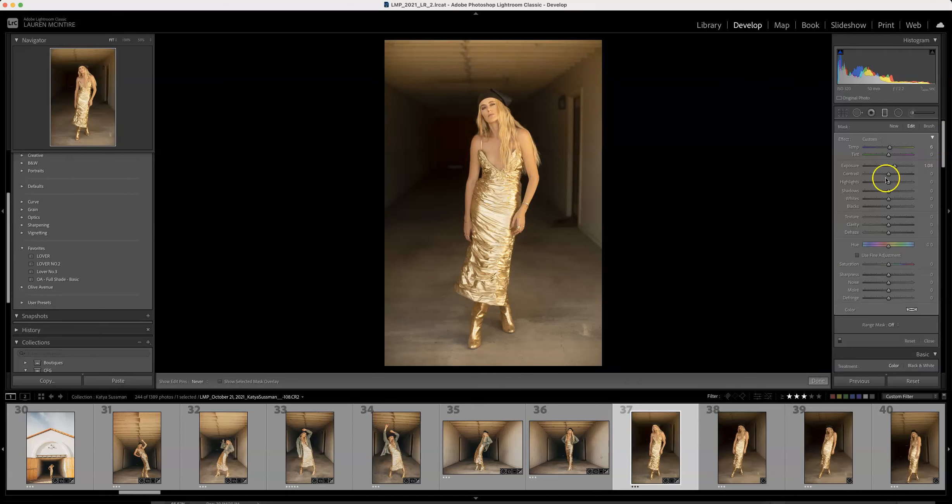
left_click(818, 381)
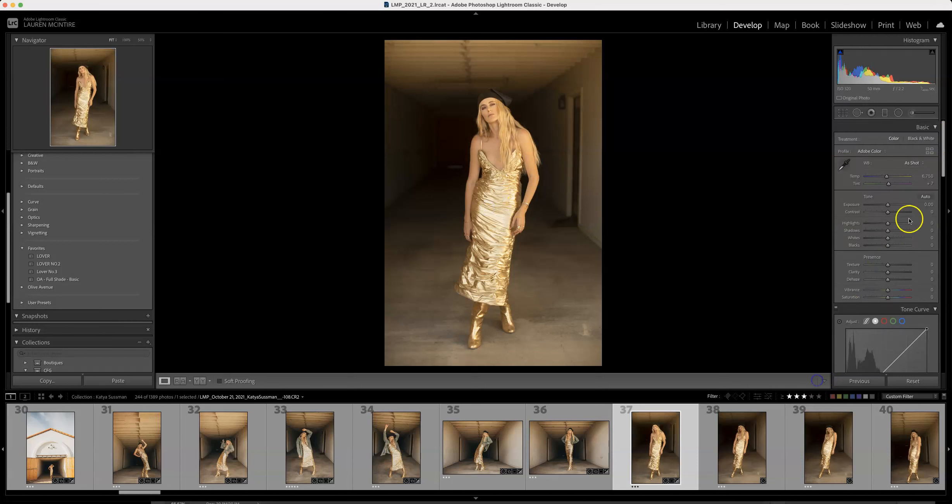
Step: Brighten the floor and wall beside the dress with a large inverted radial filter at Exposure 1.08 and Feather 50
left_click(899, 113)
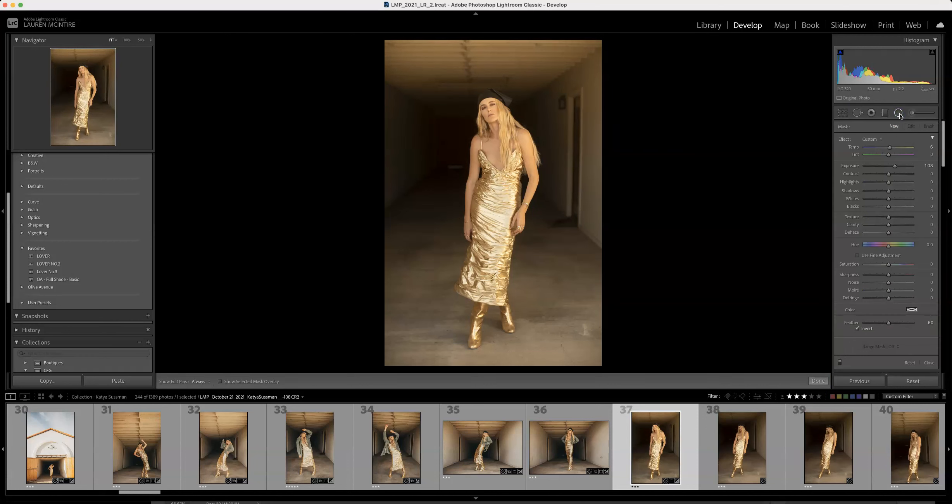
left_click_drag(568, 287, 681, 417)
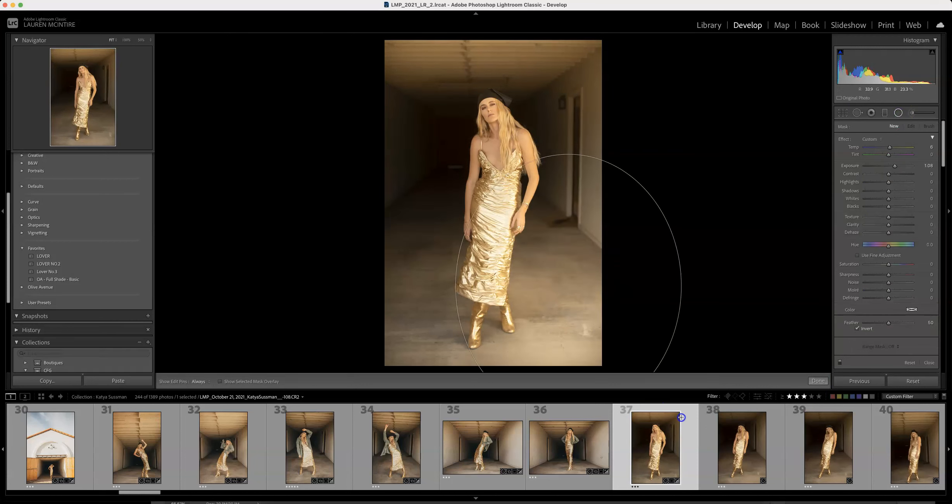
left_click(819, 381)
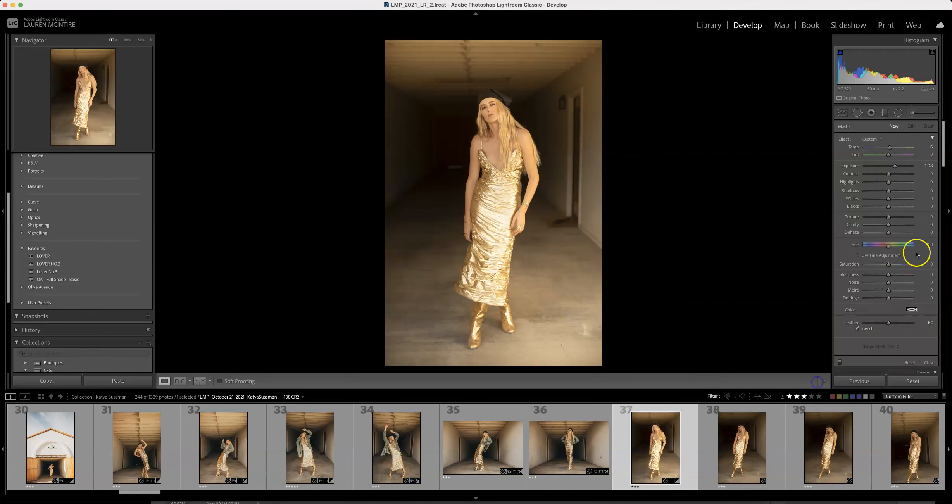
Step: Darken the floor beside the boots with the adjustment brush at Exposure -1.64
left_click(916, 115)
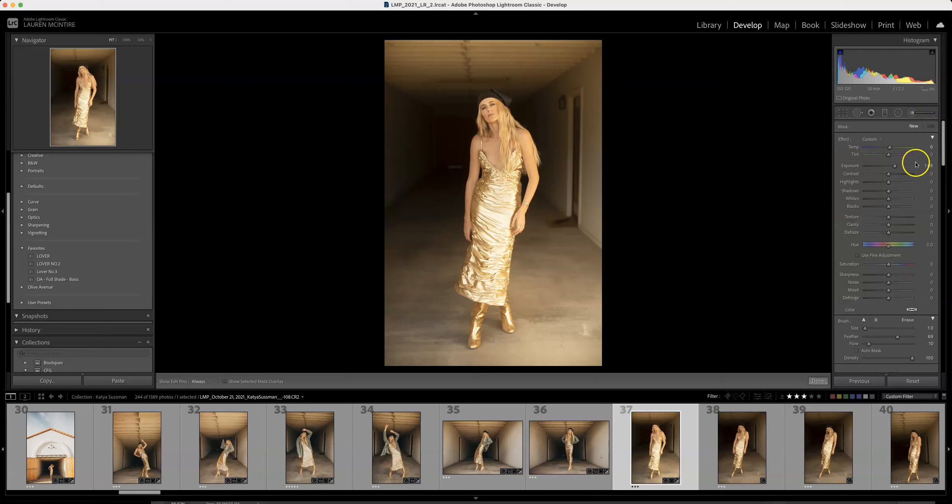
left_click_drag(877, 169, 878, 169)
left_click(537, 357)
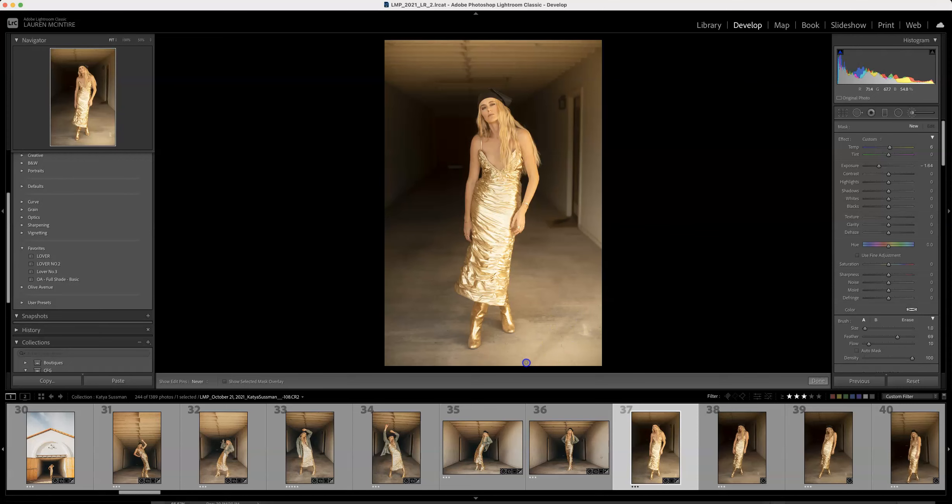
left_click_drag(556, 329, 541, 348)
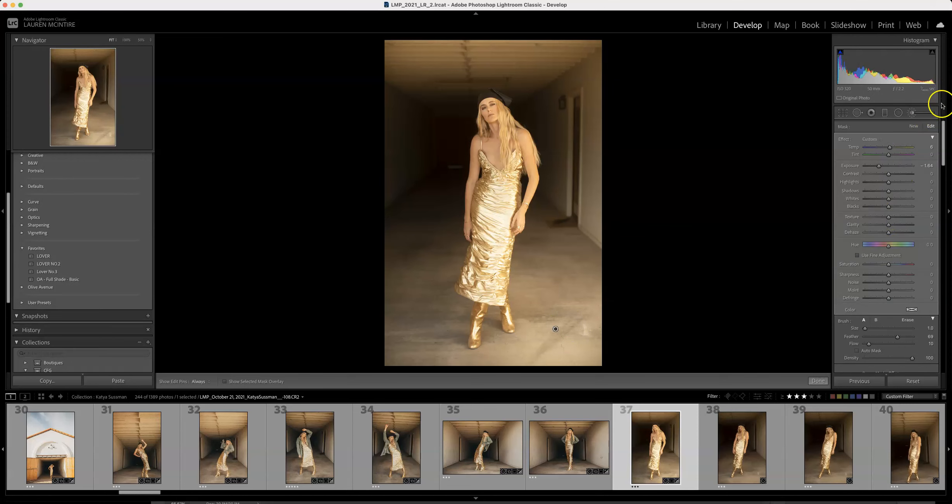
left_click(819, 380)
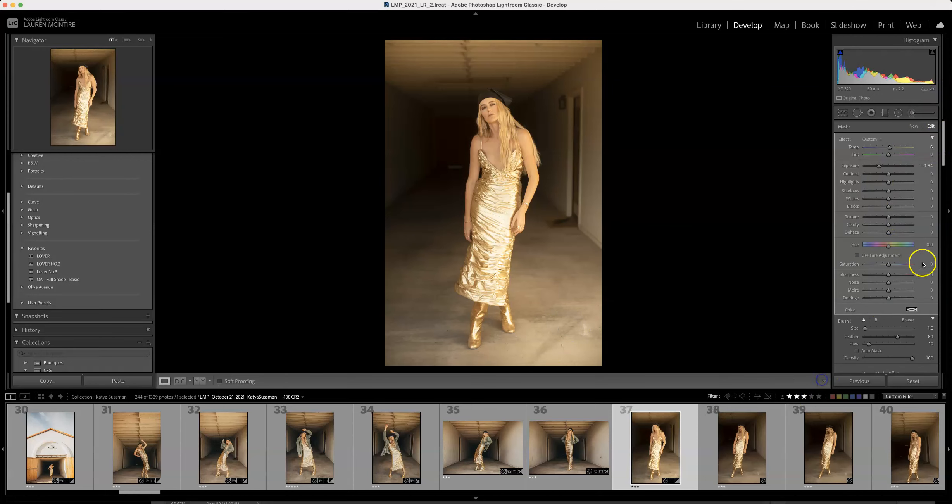
Step: Try setting the white balance from a neutral point on the dark wall beside the doorway, and undo it
scroll(913, 256, "down", 1)
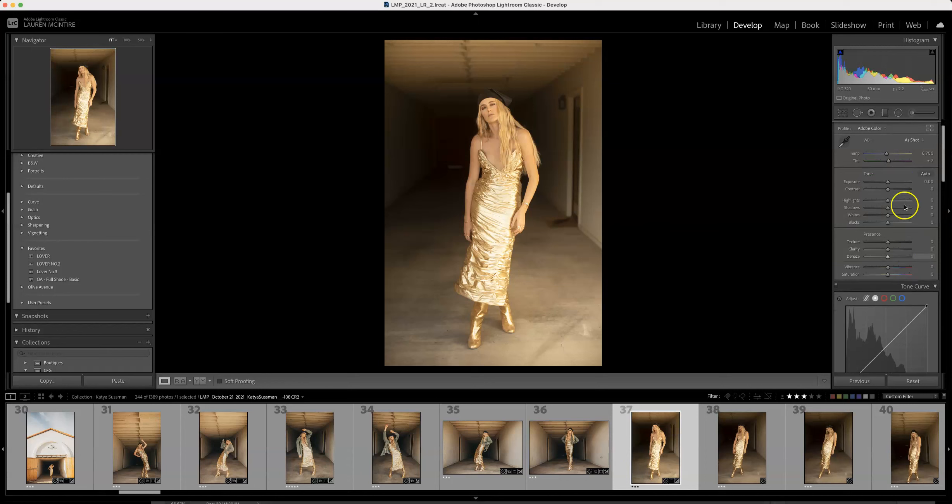
left_click(846, 141)
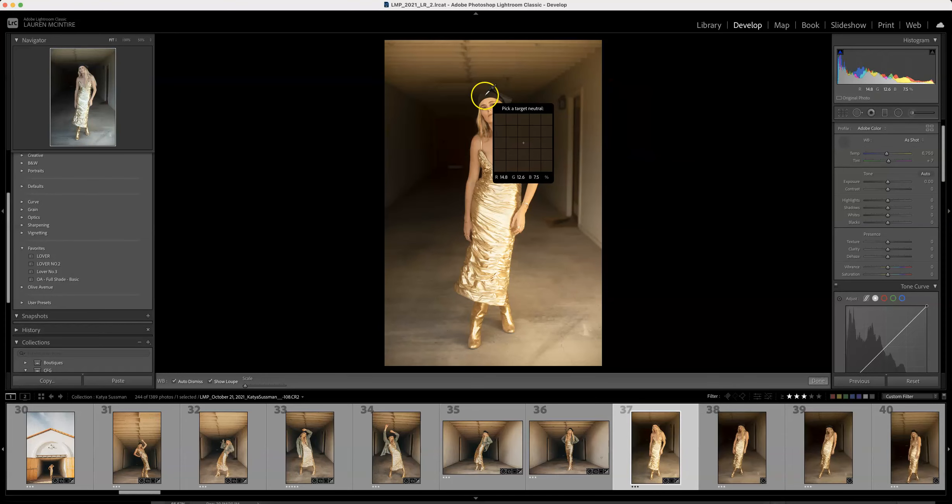
left_click(563, 100)
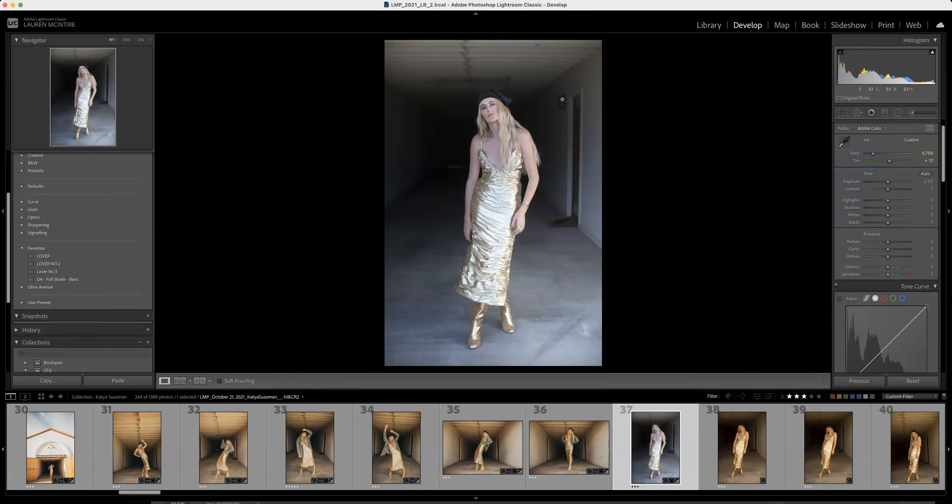
key("super+z")
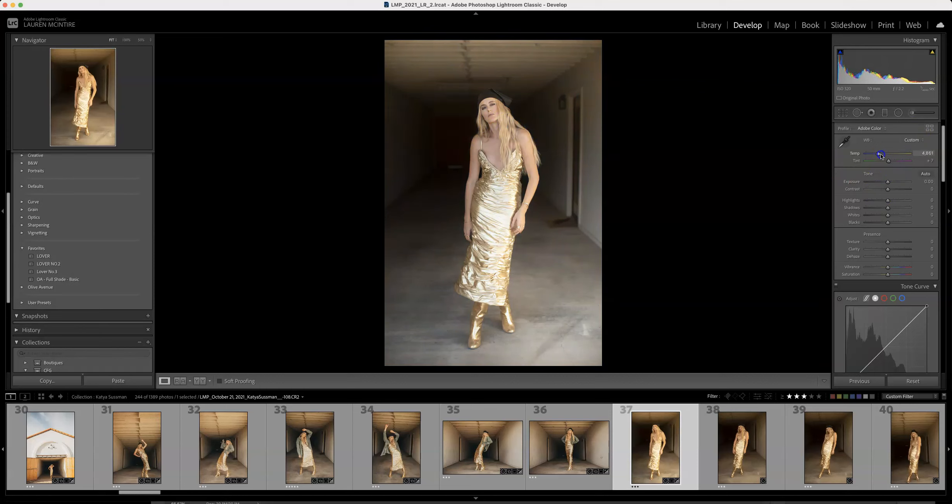
Step: Set the white balance temperature to 5,644, fine-tune the tint, and raise Dehaze to +50
left_click_drag(893, 155, 886, 155)
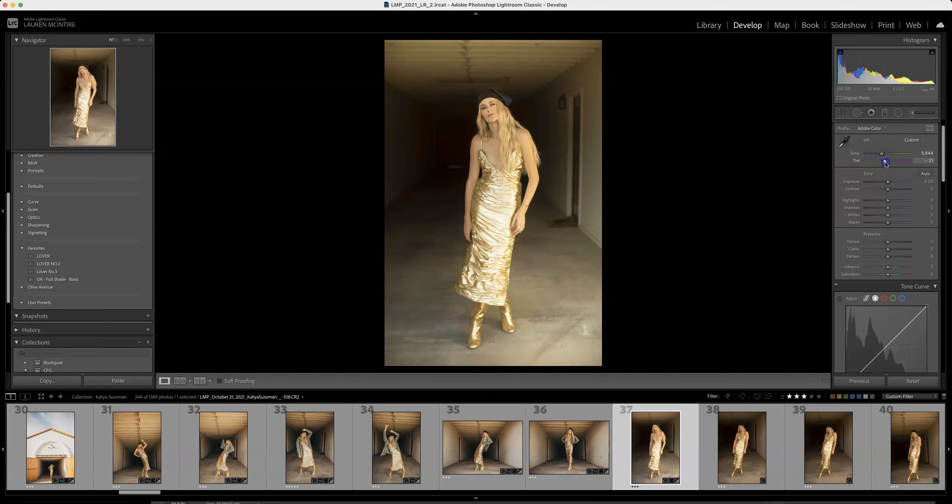
left_click(890, 182)
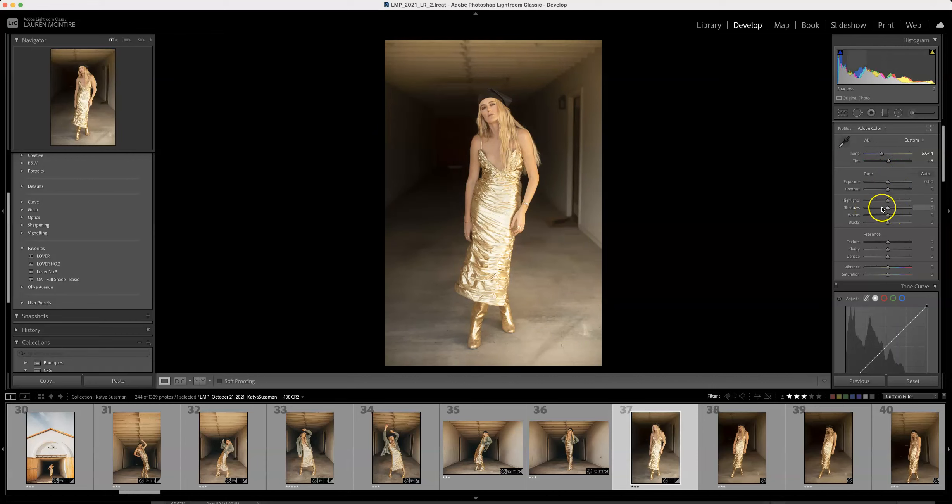
scroll(888, 218, "down", 1)
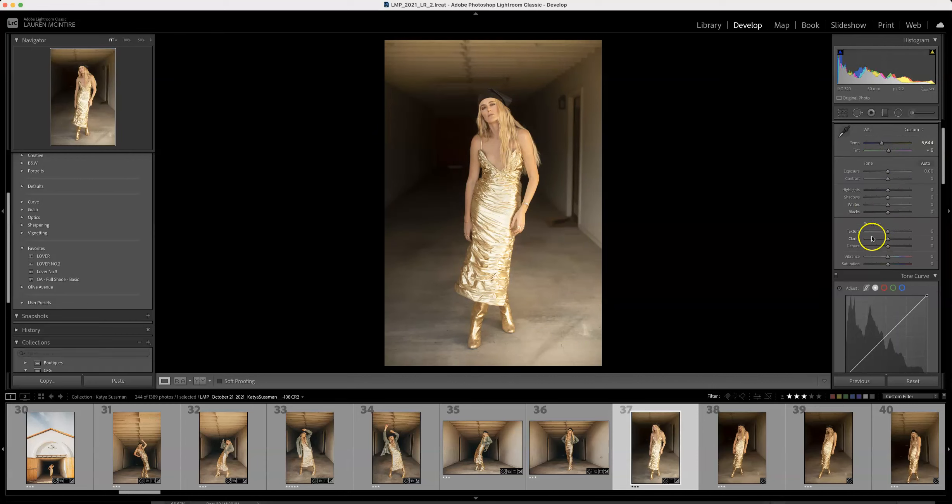
left_click_drag(893, 248, 900, 248)
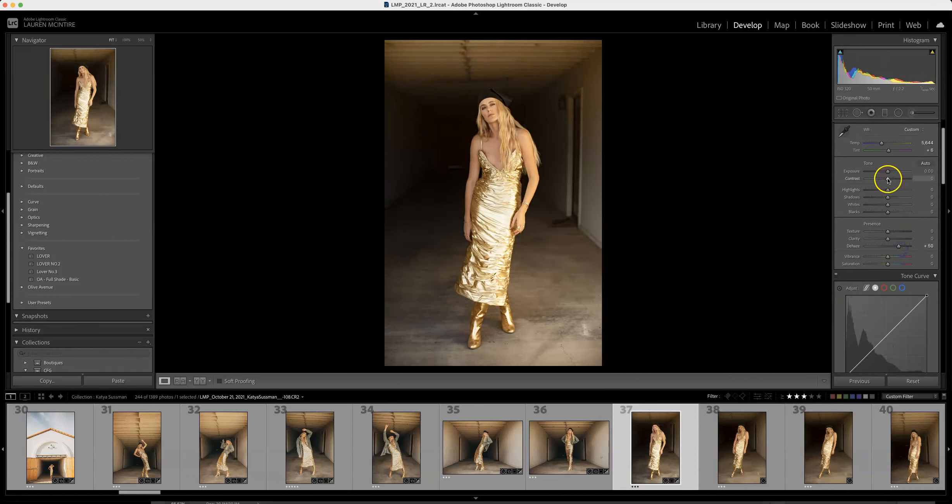
Step: Try raising the Vibrance to about +30, and reset it to its default
scroll(878, 215, "down", 2)
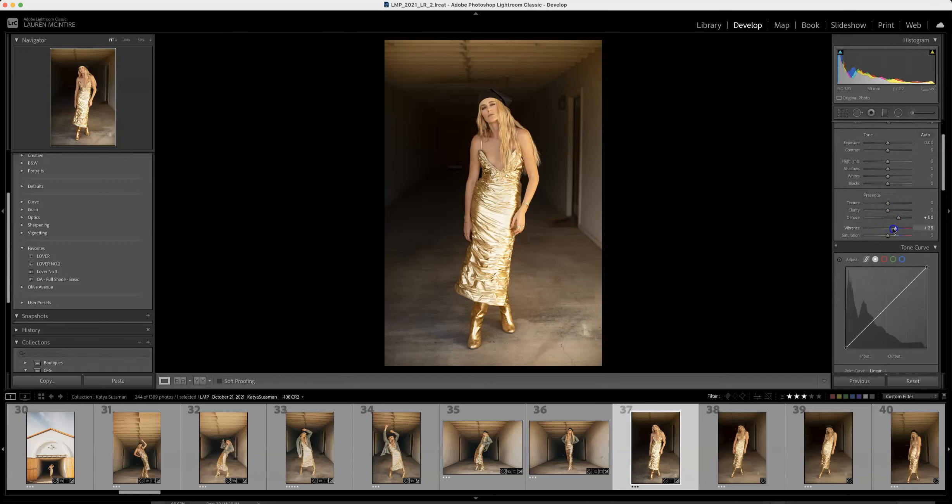
mouse_move(892, 228)
left_mouse_down()
mouse_move(865, 228)
mouse_move(905, 231)
mouse_move(889, 229)
left_mouse_up()
double_click(891, 229)
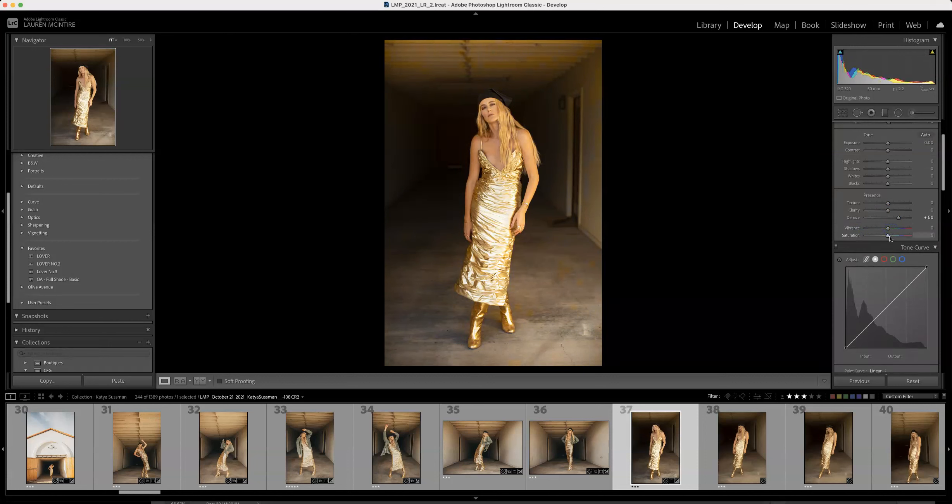
Step: Add a shadow point and a highlight point to the tone curve, keeping both on the diagonal, the upper one at 167/167
scroll(892, 232, "down", 3)
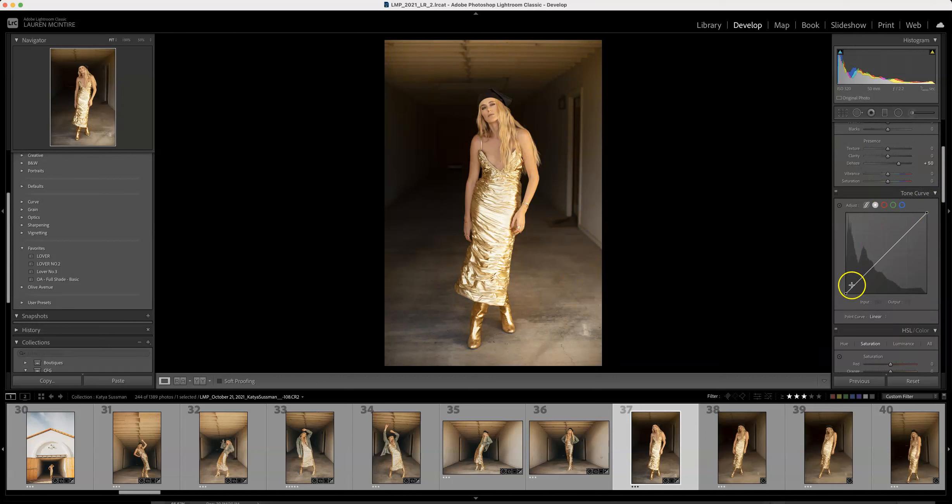
left_click(871, 271)
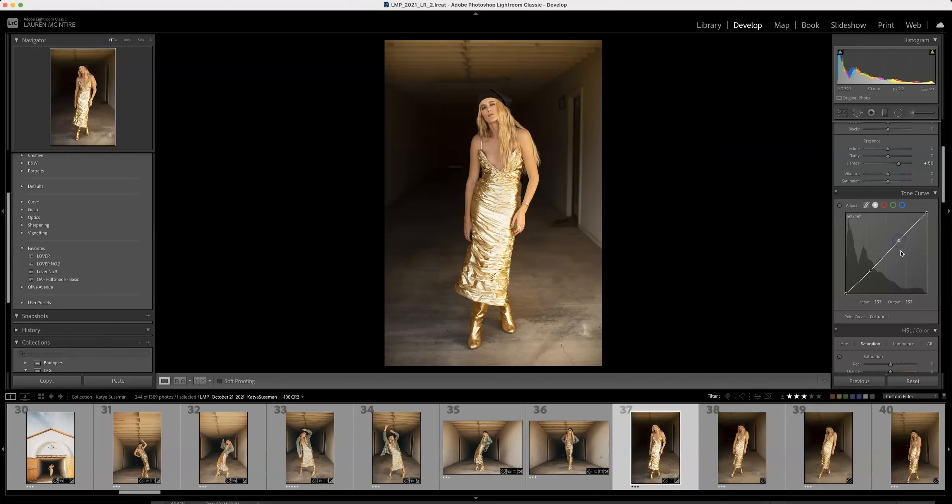
Step: Lower the yellow saturation to -100 in the HSL adjustments
scroll(901, 252, "down", 3)
scroll(907, 251, "down", 3)
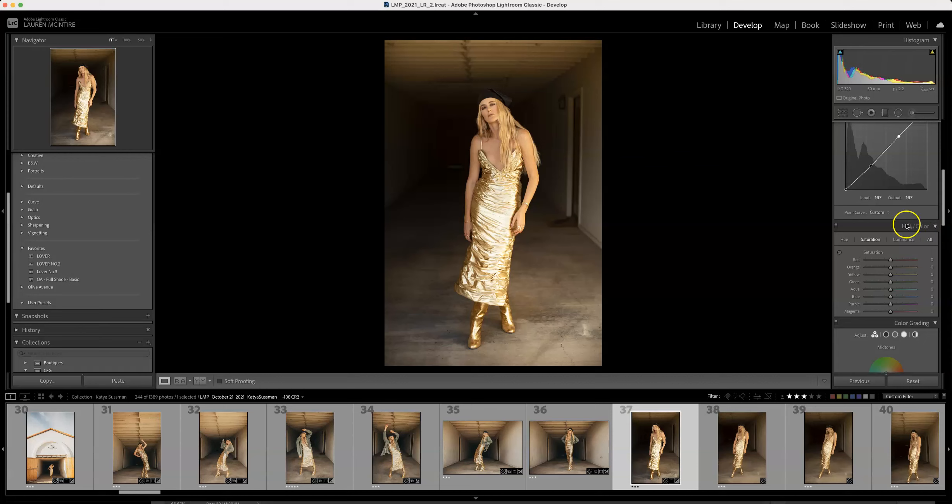
scroll(878, 242, "down", 1)
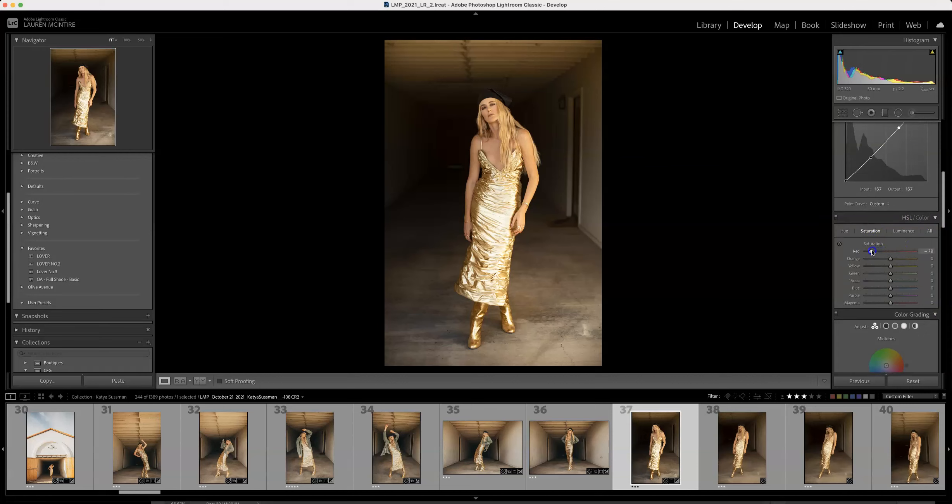
left_click_drag(872, 253, 859, 268)
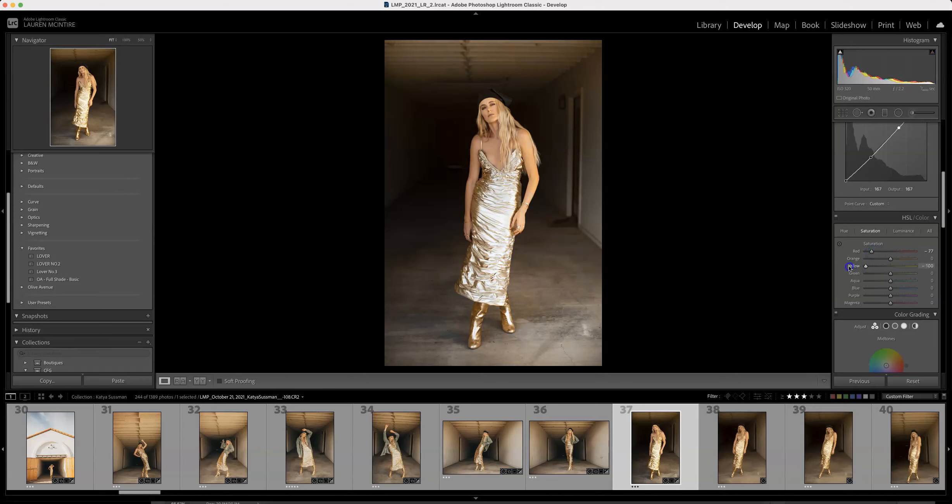
Step: Adjust the midtones luminance in the Color Grading settings
scroll(885, 266, "down", 5)
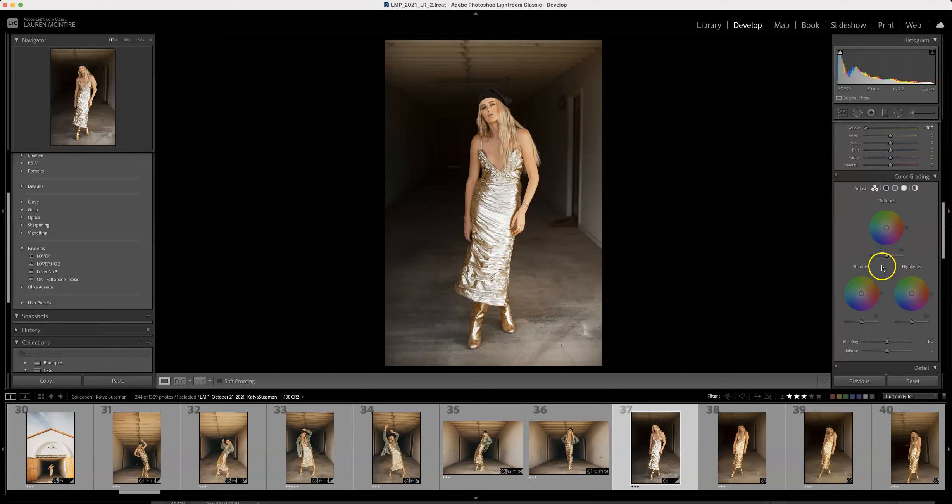
scroll(889, 249, "down", 1)
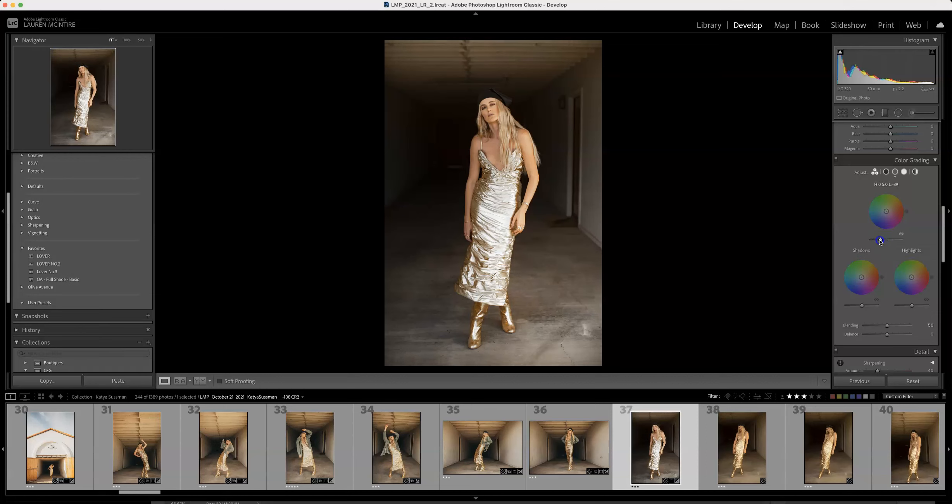
left_click_drag(893, 242, 880, 240)
Step: Set the sharpening amount to 61 and the luminance noise reduction to 25
scroll(910, 256, "down", 5)
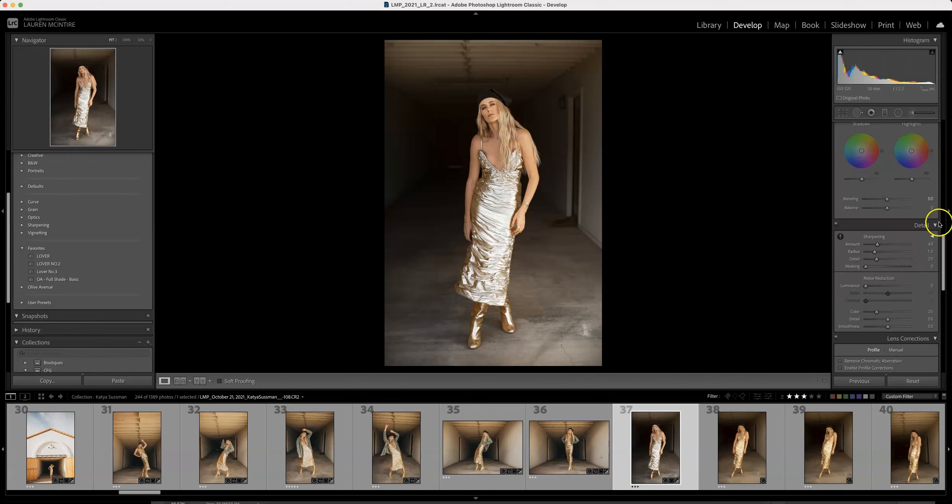
left_click_drag(879, 244, 882, 246)
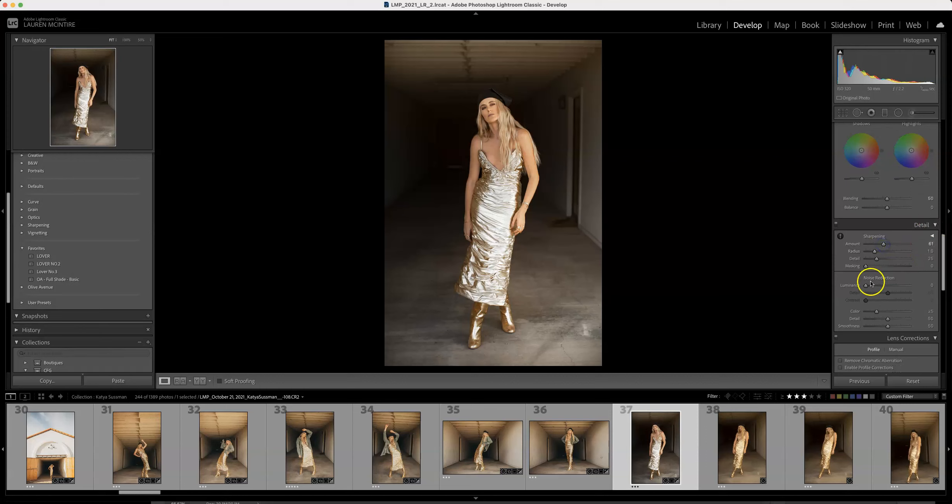
scroll(870, 277, "down", 1)
left_click_drag(867, 276, 868, 278)
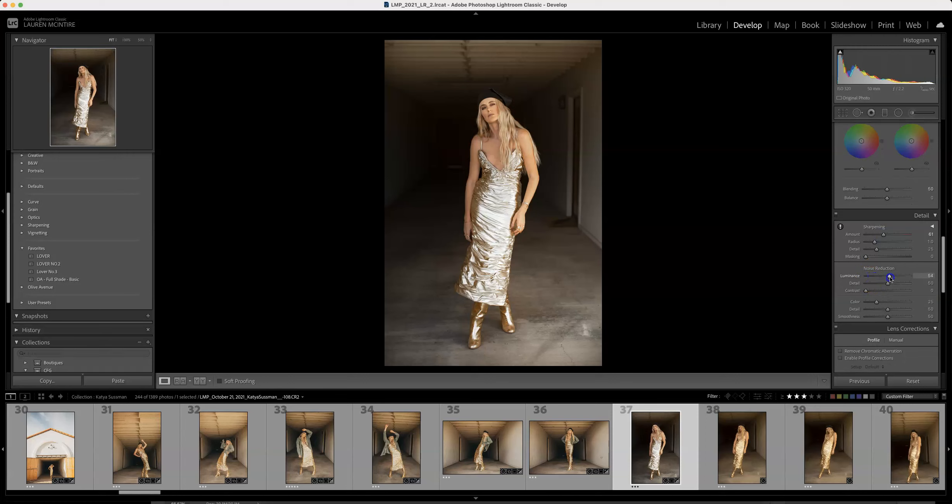
left_click_drag(871, 278, 872, 276)
scroll(876, 292, "down", 4)
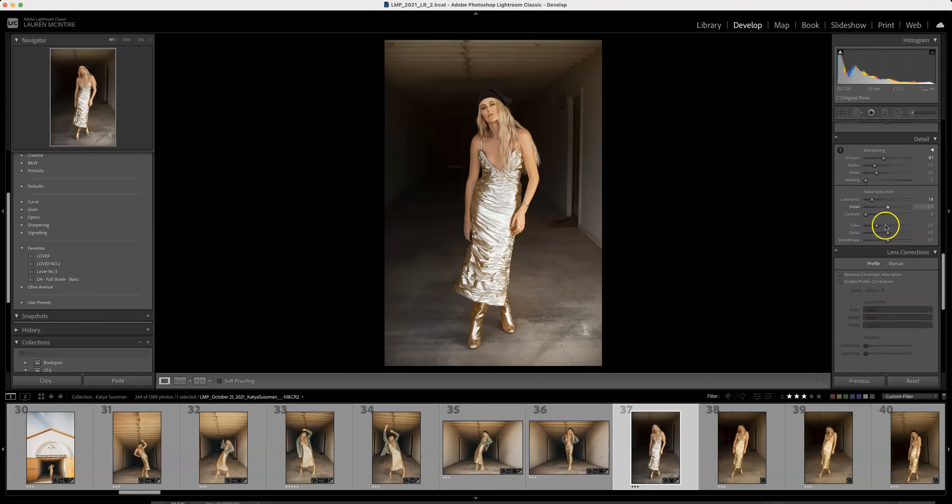
left_click_drag(873, 199, 877, 201)
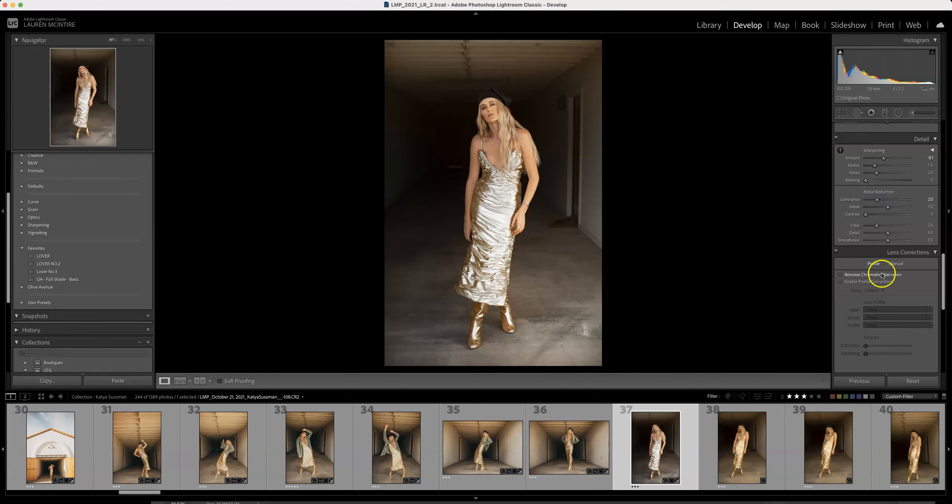
Step: Enable lens profile corrections and raise both the distortion and vignetting amounts to 200
left_click(840, 282)
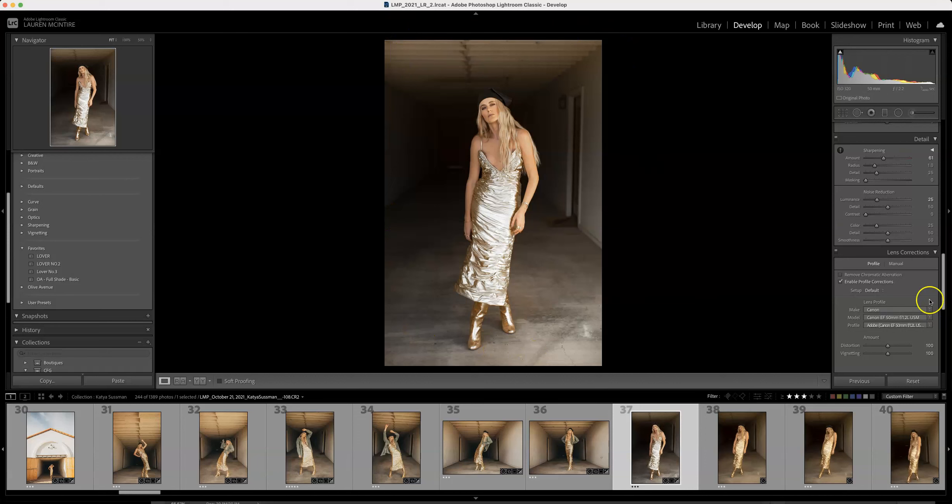
scroll(901, 279, "down", 3)
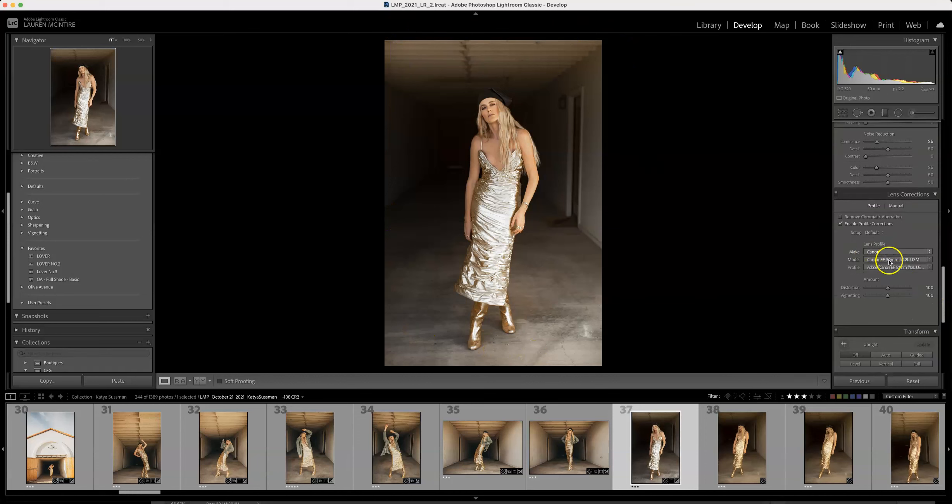
scroll(883, 282, "down", 1)
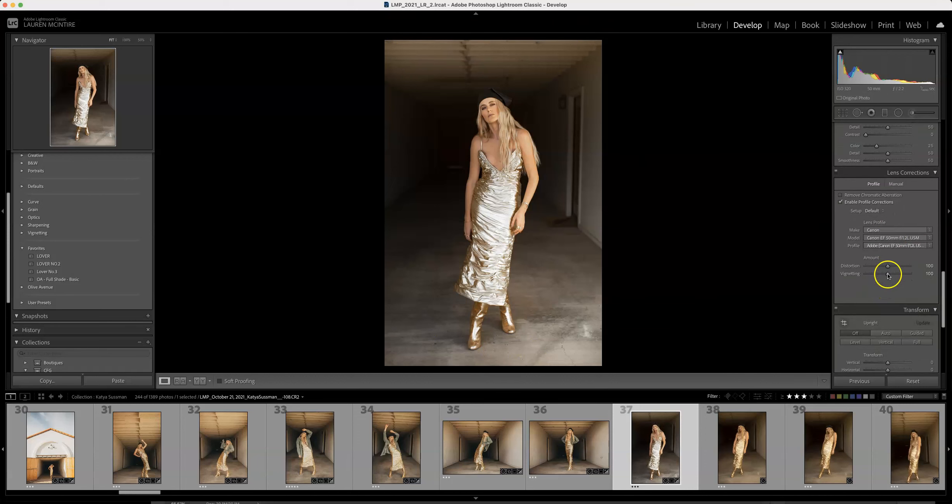
left_click_drag(888, 266, 849, 267)
left_click_drag(910, 267, 927, 267)
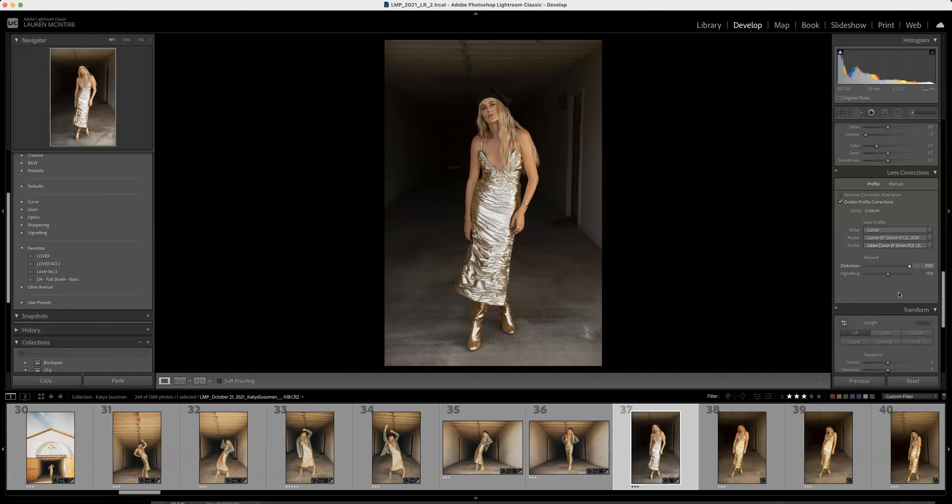
scroll(891, 273, "down", 2)
left_click_drag(872, 251, 938, 258)
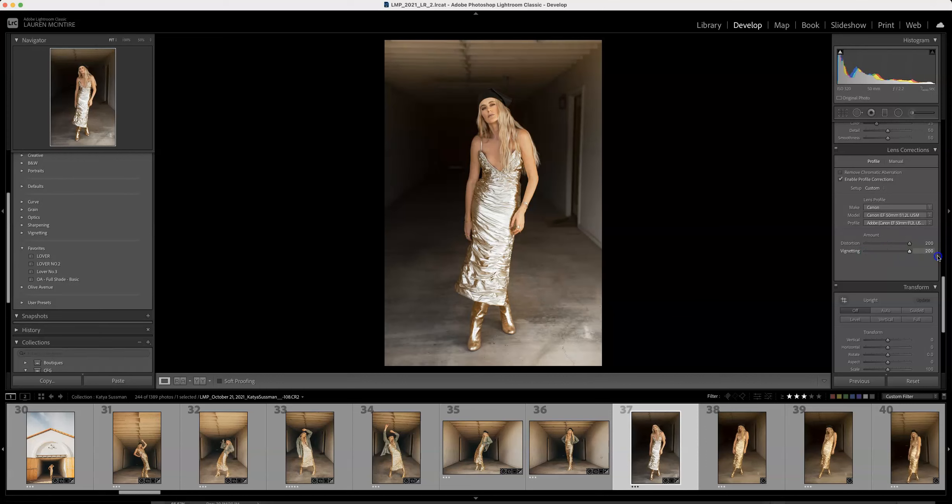
left_click_drag(856, 255, 919, 284)
Step: Set the Transform vertical correction to -1 and the horizontal correction to -2
scroll(900, 279, "down", 6)
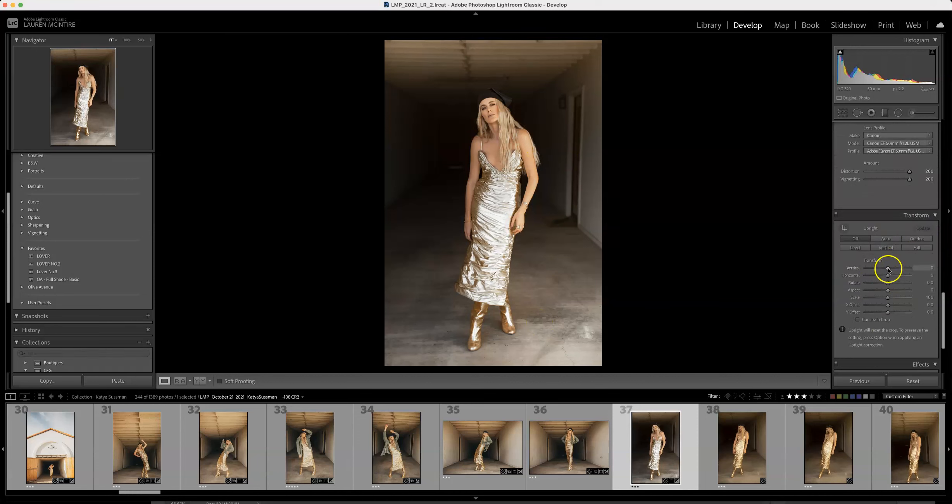
left_click_drag(888, 269, 888, 277)
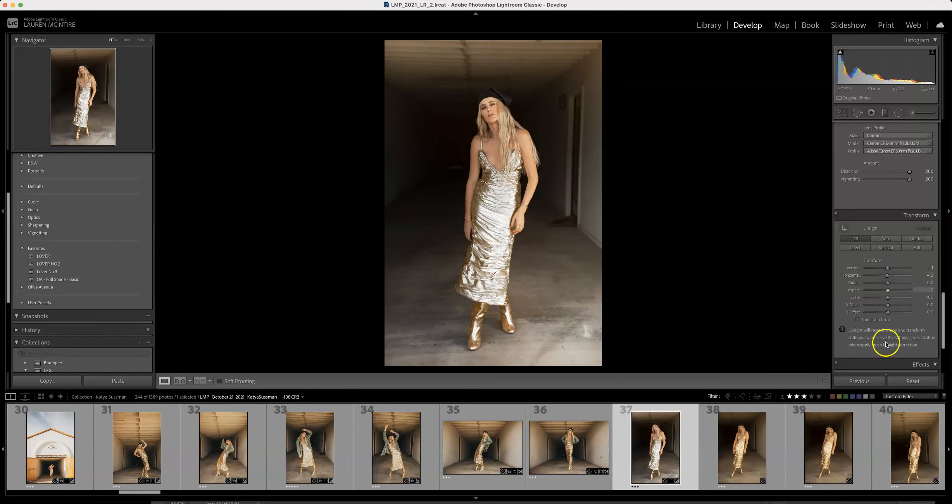
Step: Try a darker post-crop vignetting amount, and reset it to its default
scroll(880, 334, "down", 4)
scroll(881, 333, "down", 1)
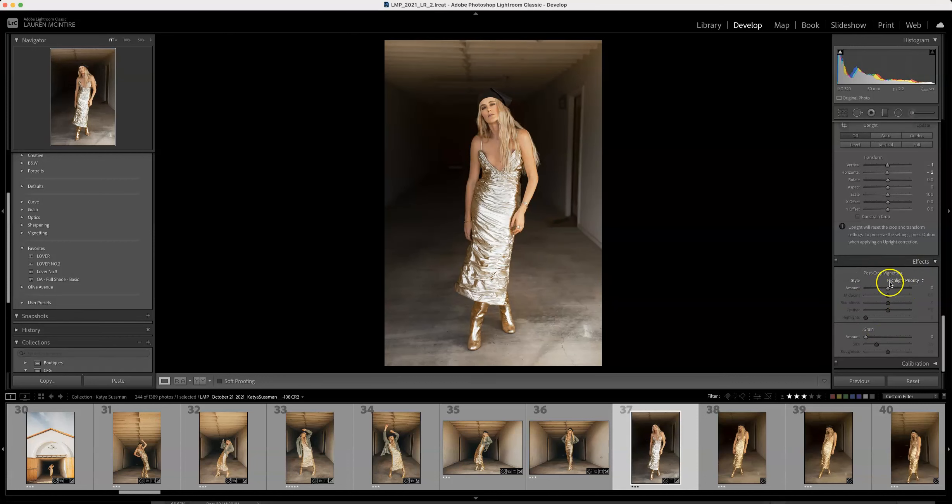
left_click_drag(890, 289, 868, 290)
double_click(867, 288)
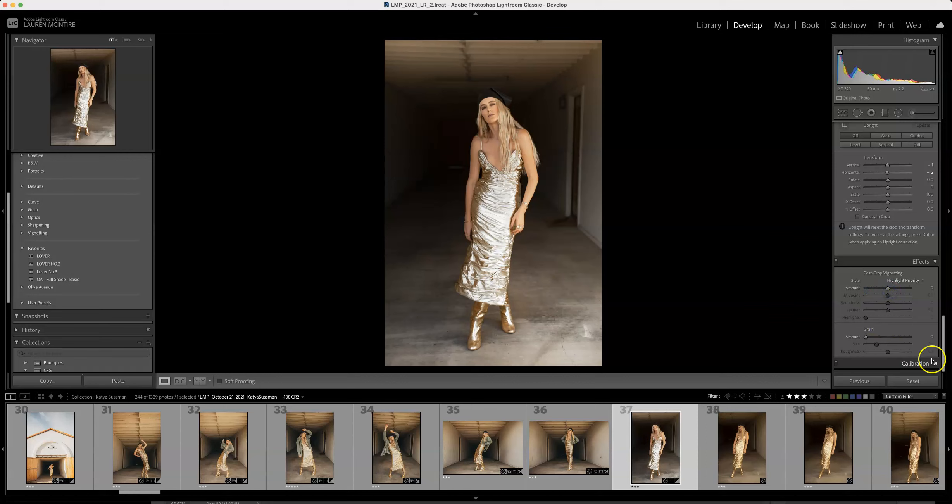
Step: Set the grain amount to 33 and the shadows tint in the camera calibration to +2
left_click_drag(867, 339, 889, 338)
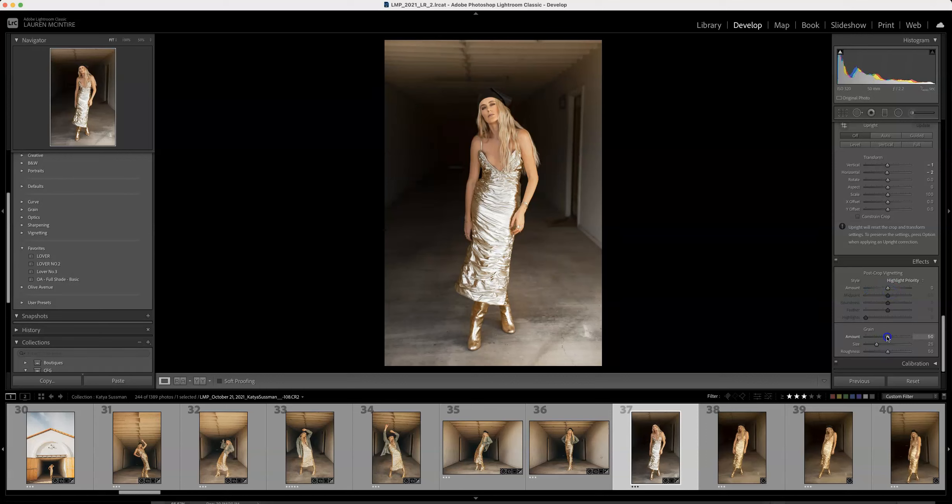
left_click(927, 363)
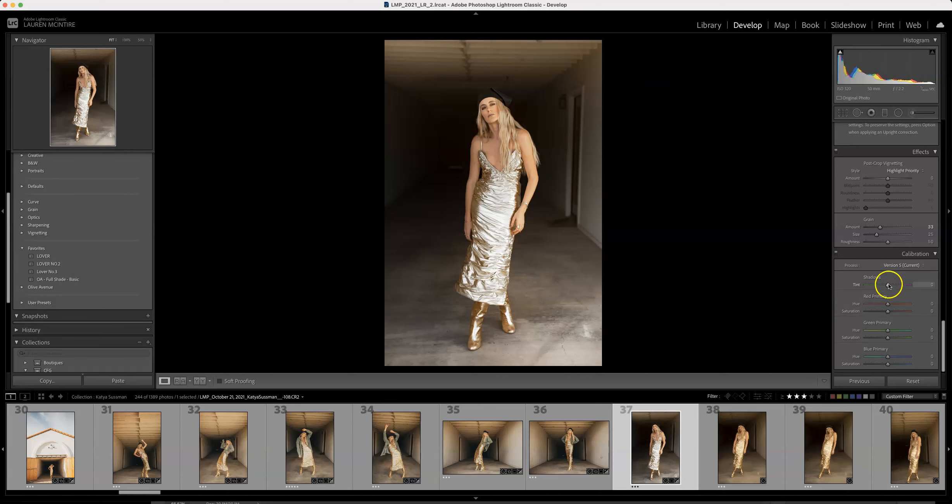
mouse_move(888, 286)
left_mouse_down()
mouse_move(916, 287)
mouse_move(890, 289)
left_mouse_up()
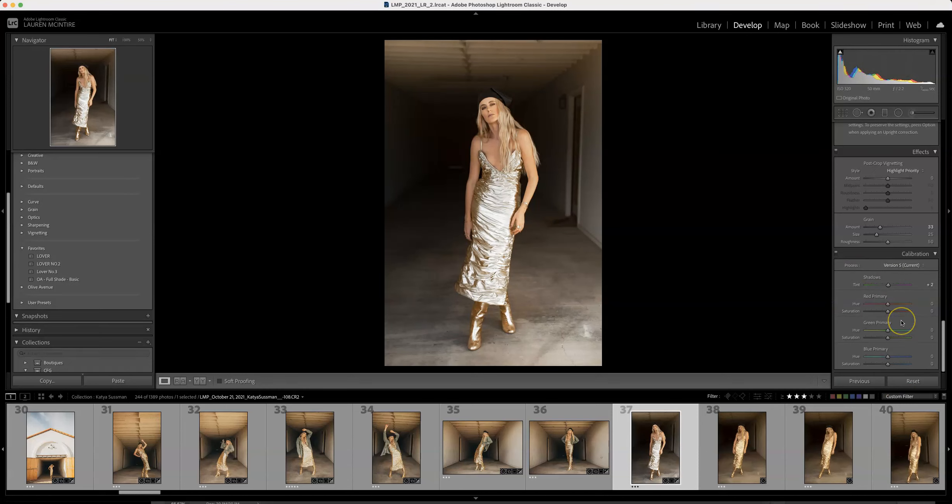